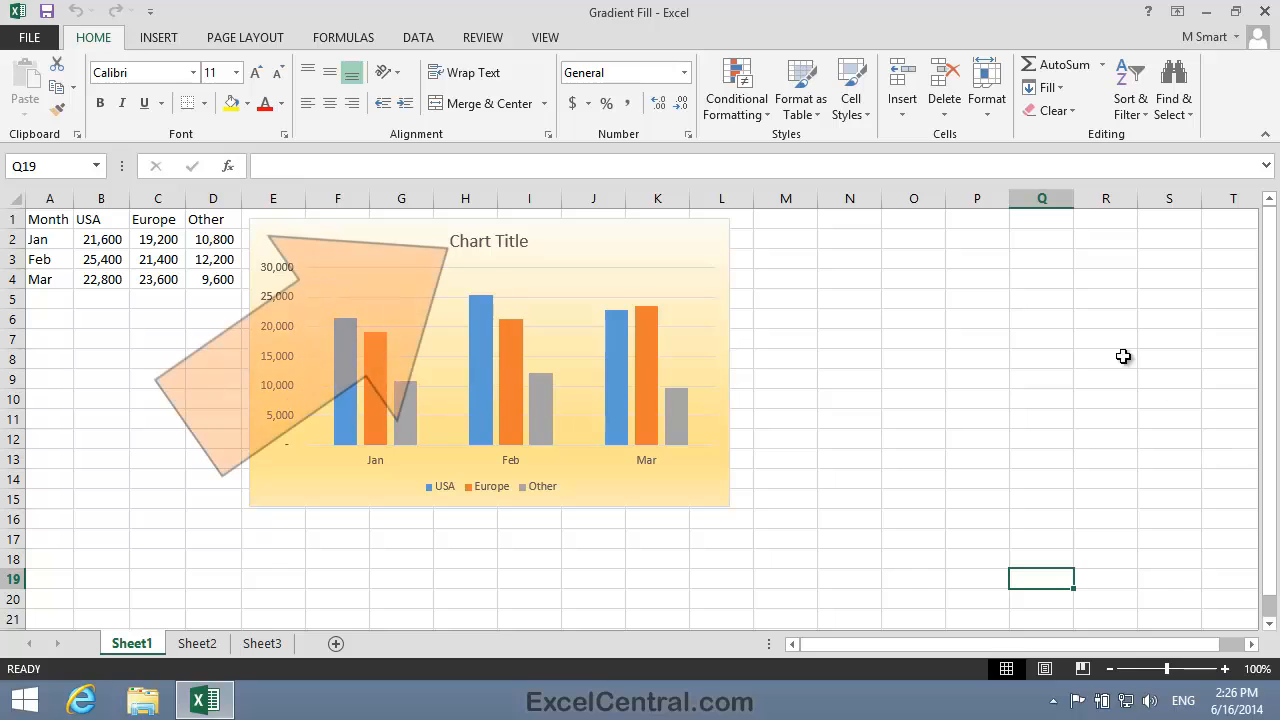
Set the font size of the chart title to 28 points.
left_click(490, 241)
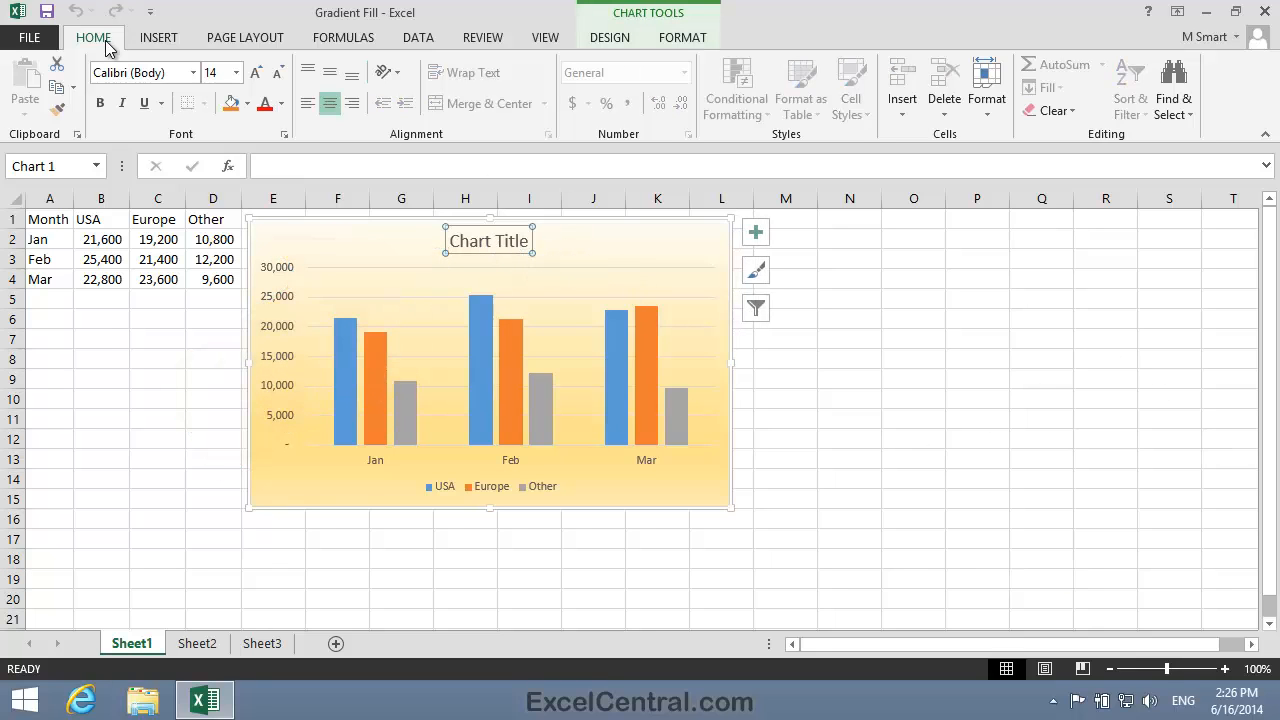
left_click(236, 73)
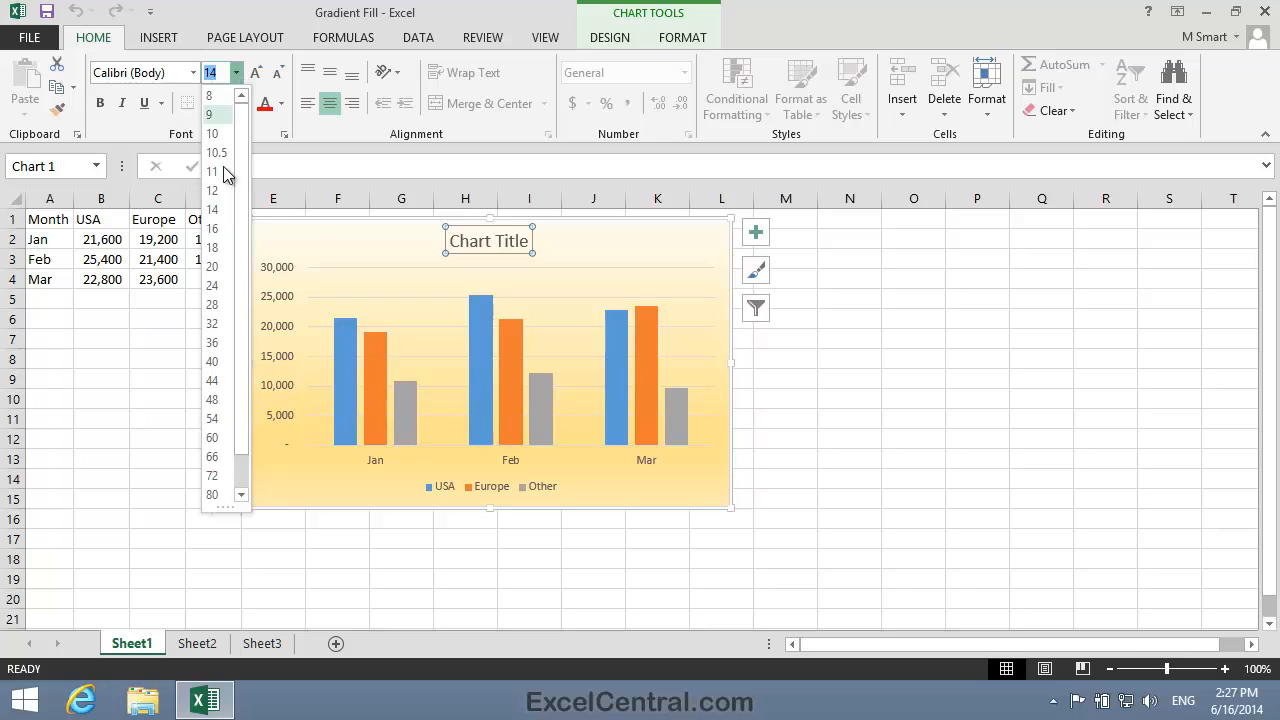
left_click(213, 304)
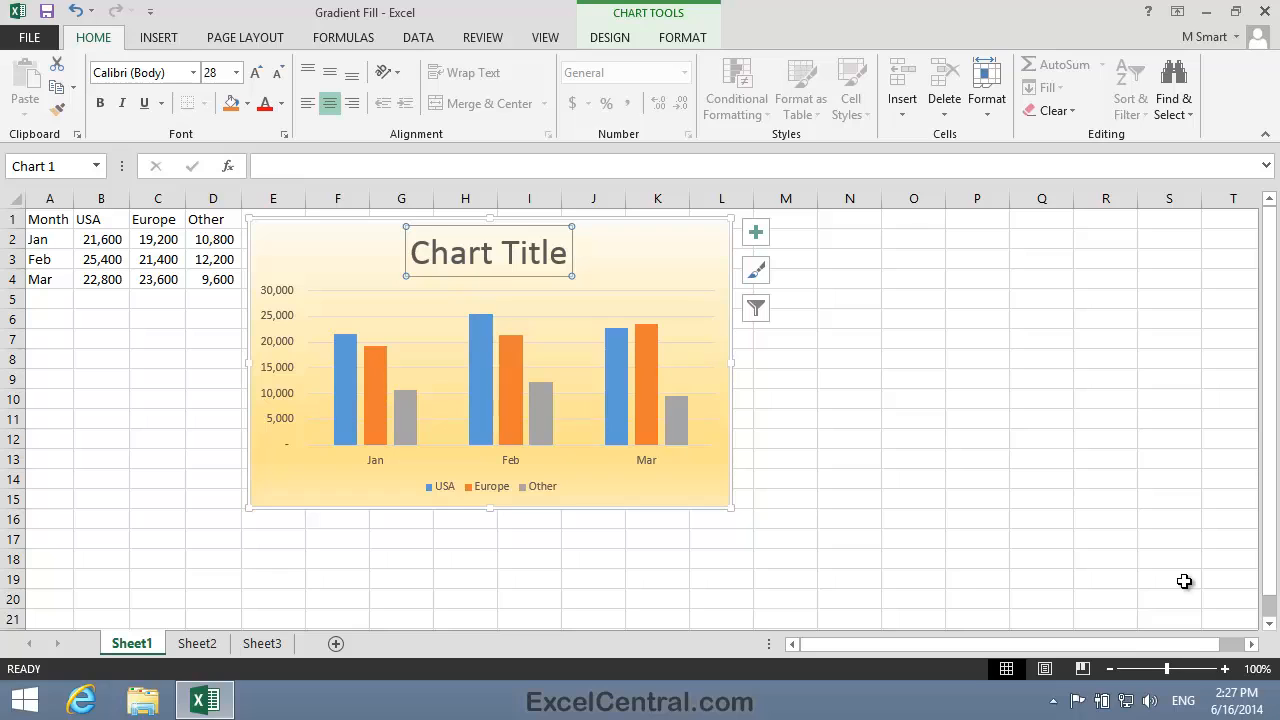
left_click(986, 538)
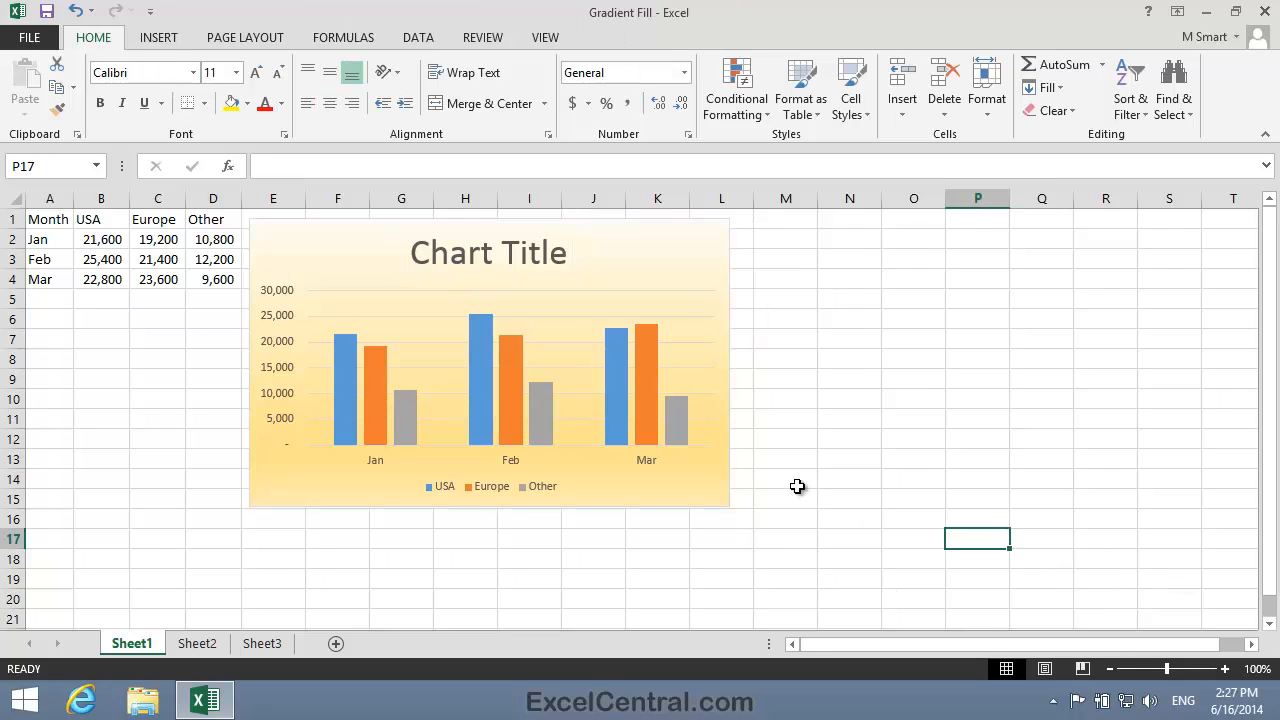
Set the font size of the chart's vertical value axis labels to 14 points.
left_click(712, 494)
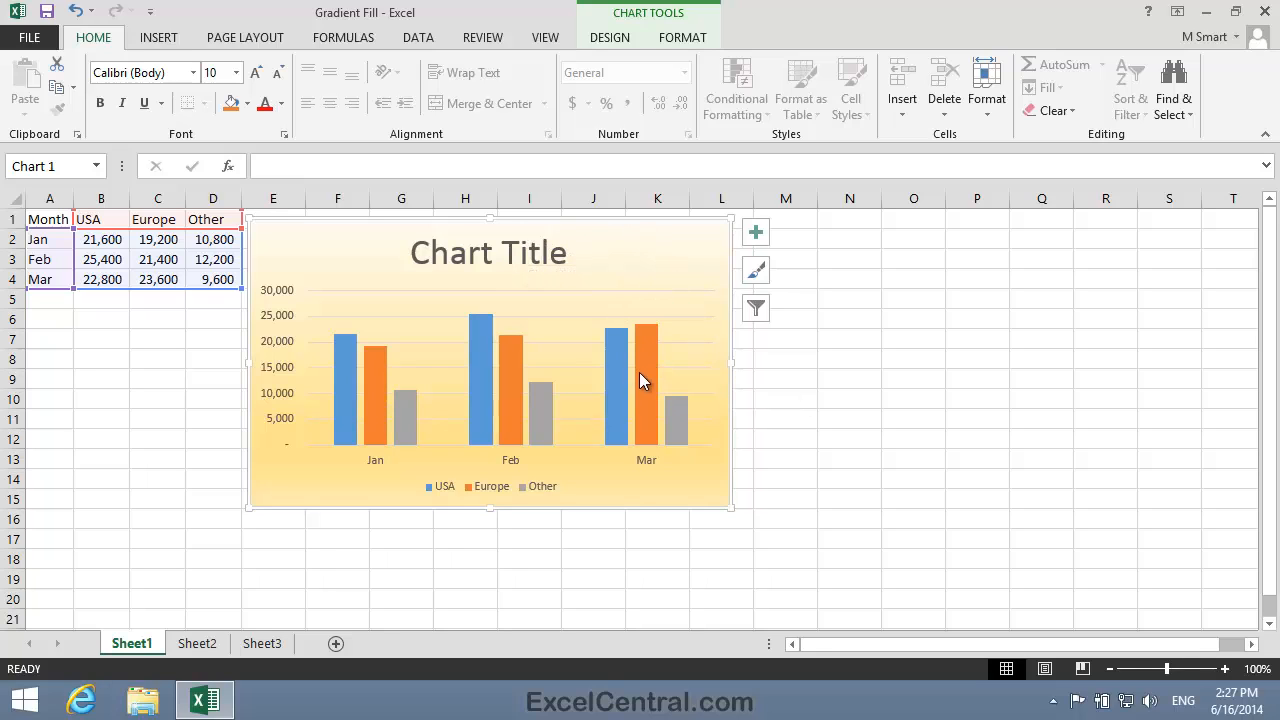
mouse_move(641, 380)
left_click(271, 347)
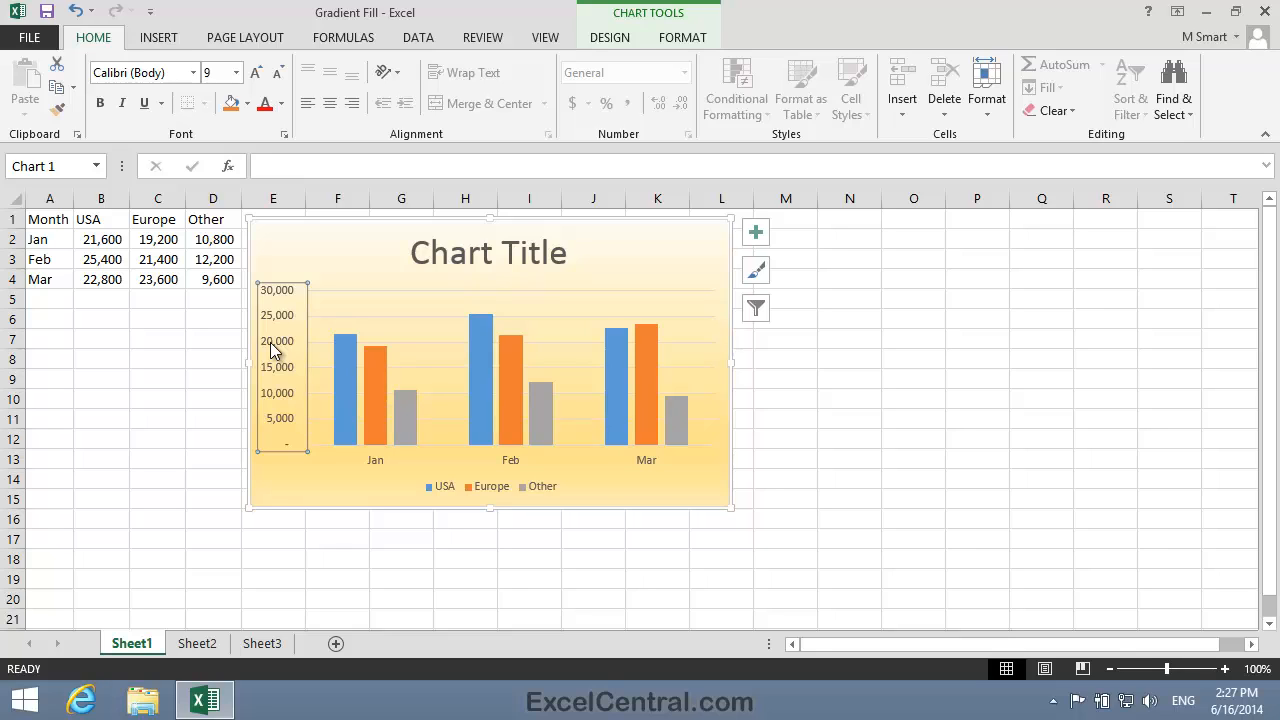
left_click(247, 104)
left_click(237, 73)
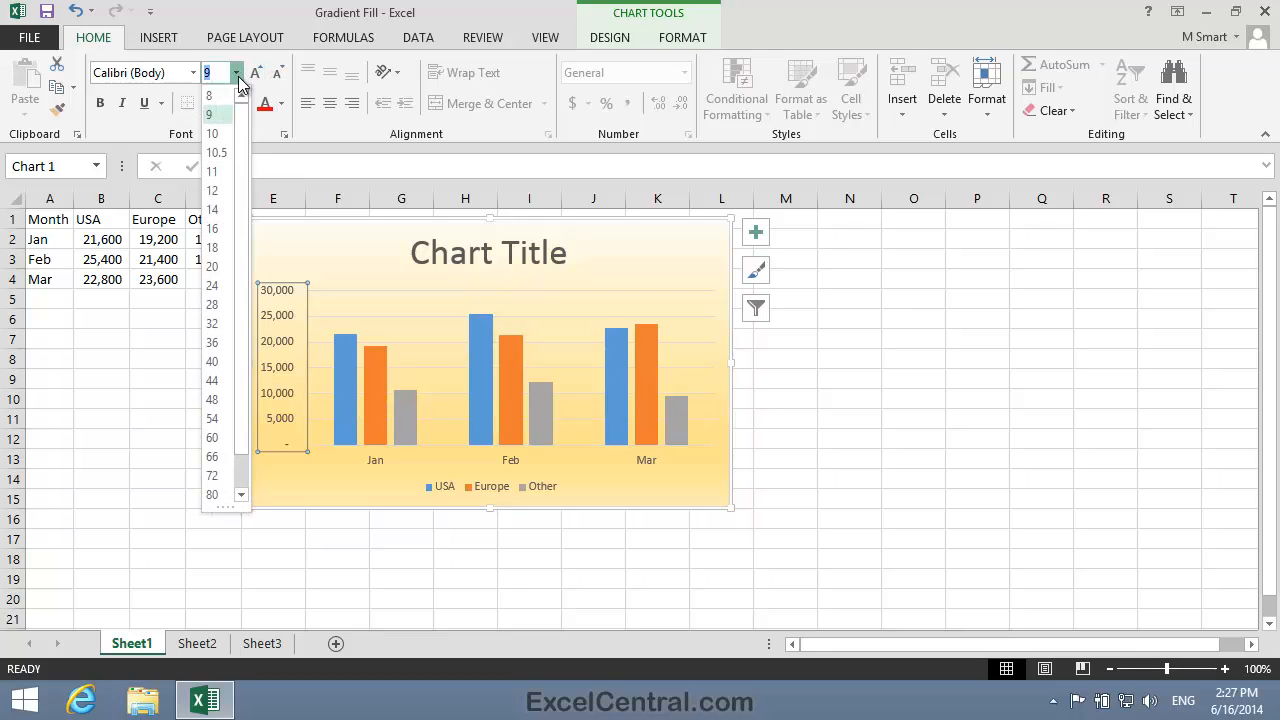
left_click(229, 212)
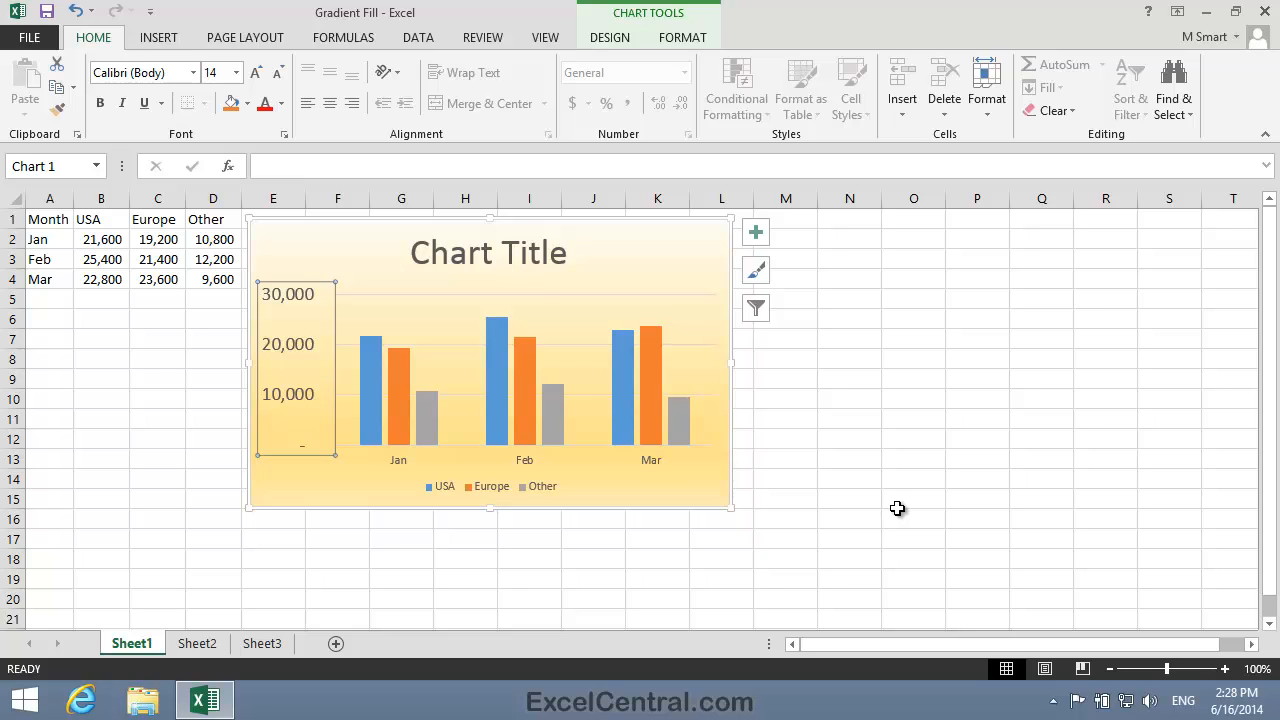
Set the font size of the horizontal month axis labels to 14 points.
left_click(527, 458)
left_click(236, 72)
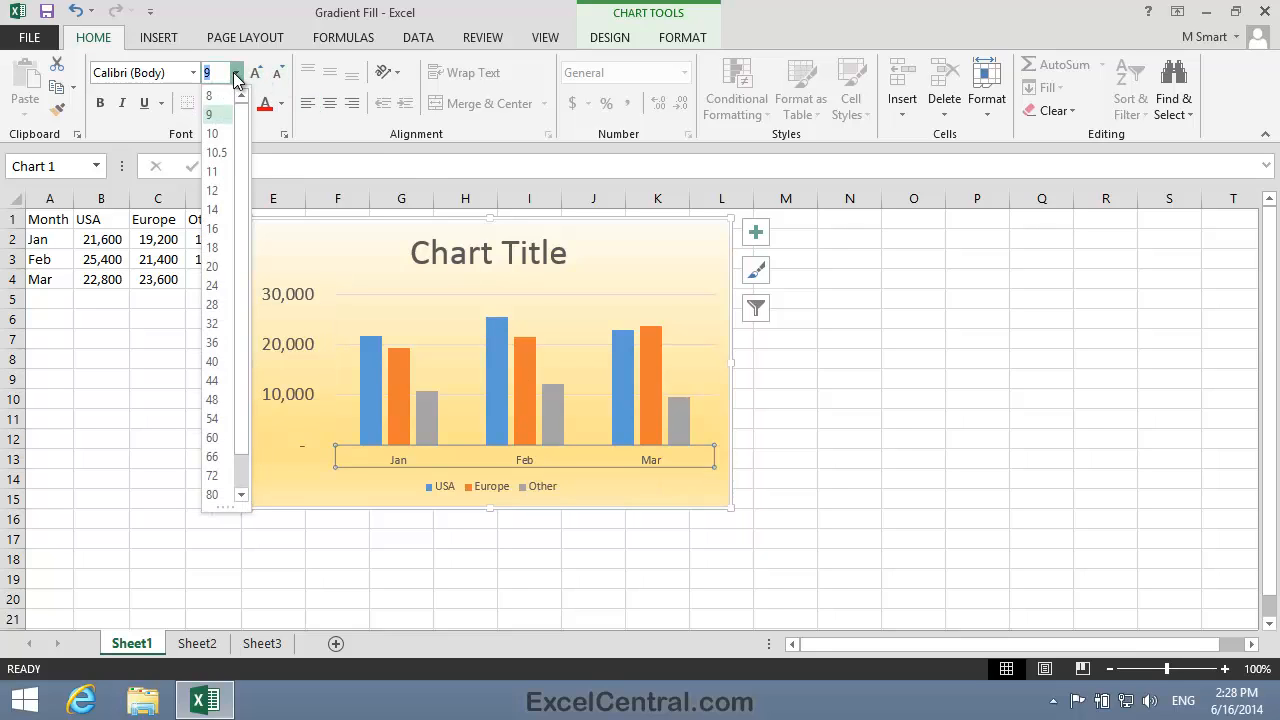
left_click(224, 210)
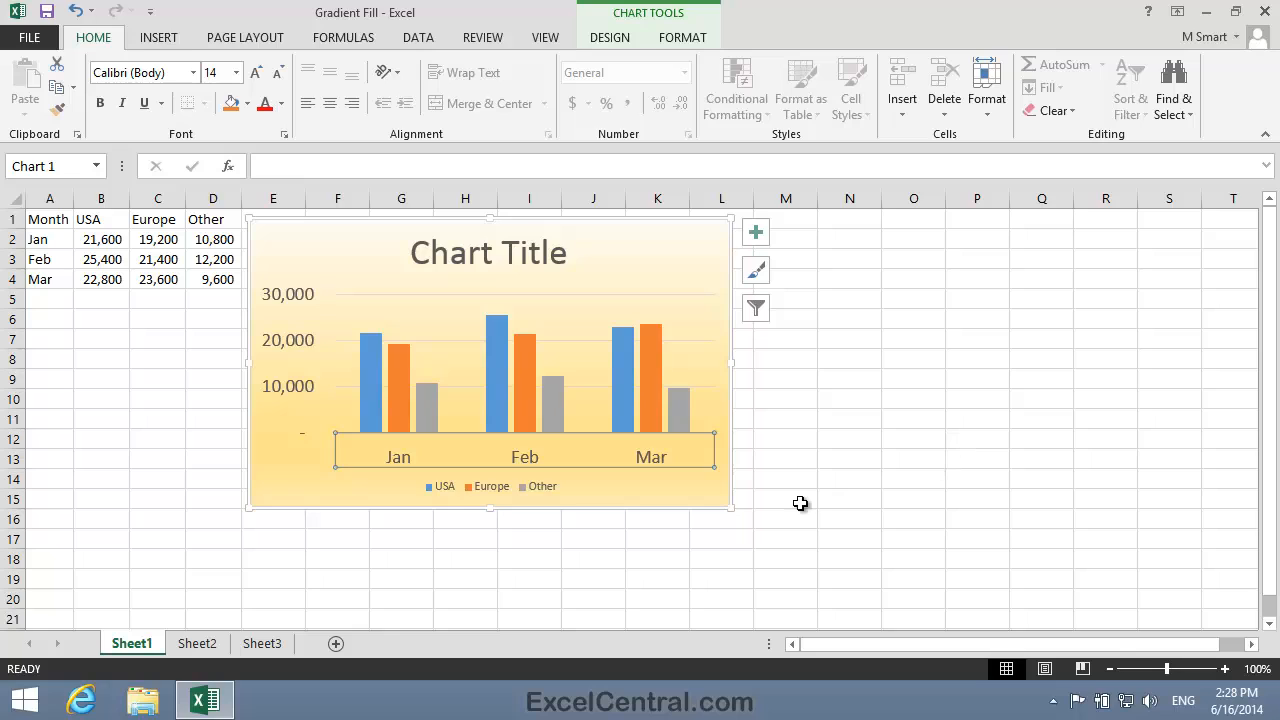
Enlarge the chart legend text to 14 points and deselect the chart.
left_click(565, 487)
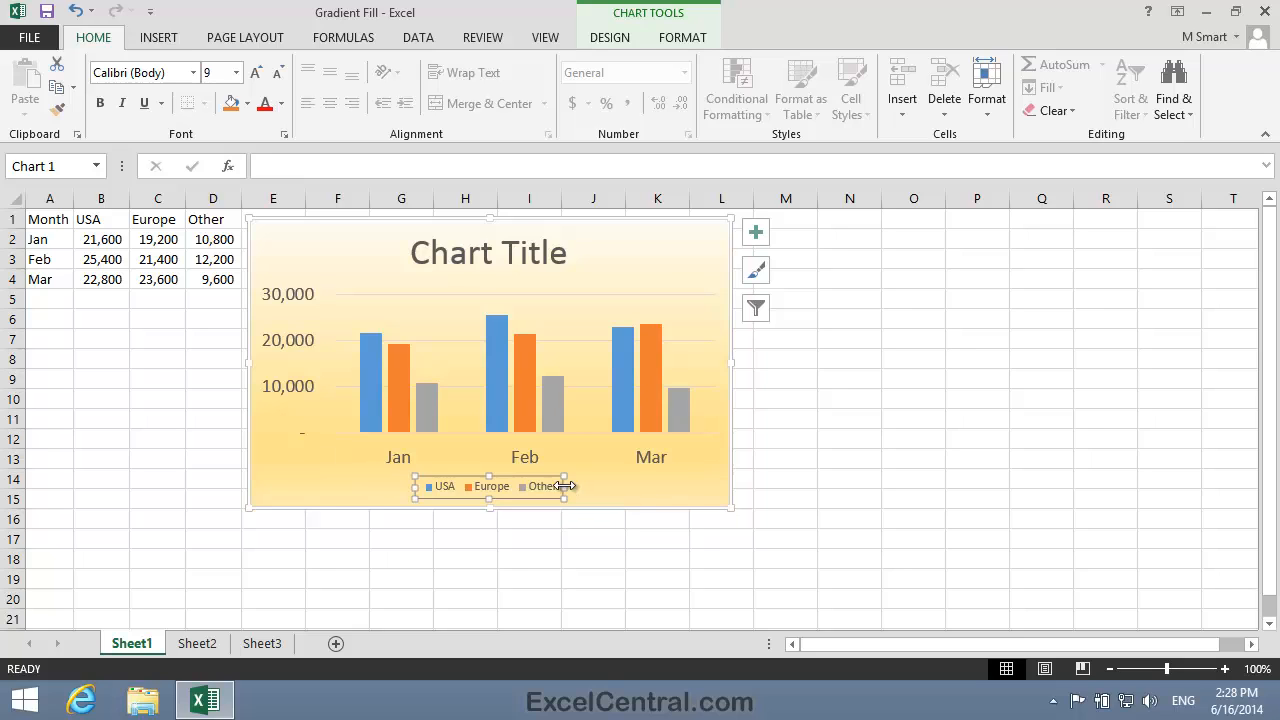
left_click(237, 73)
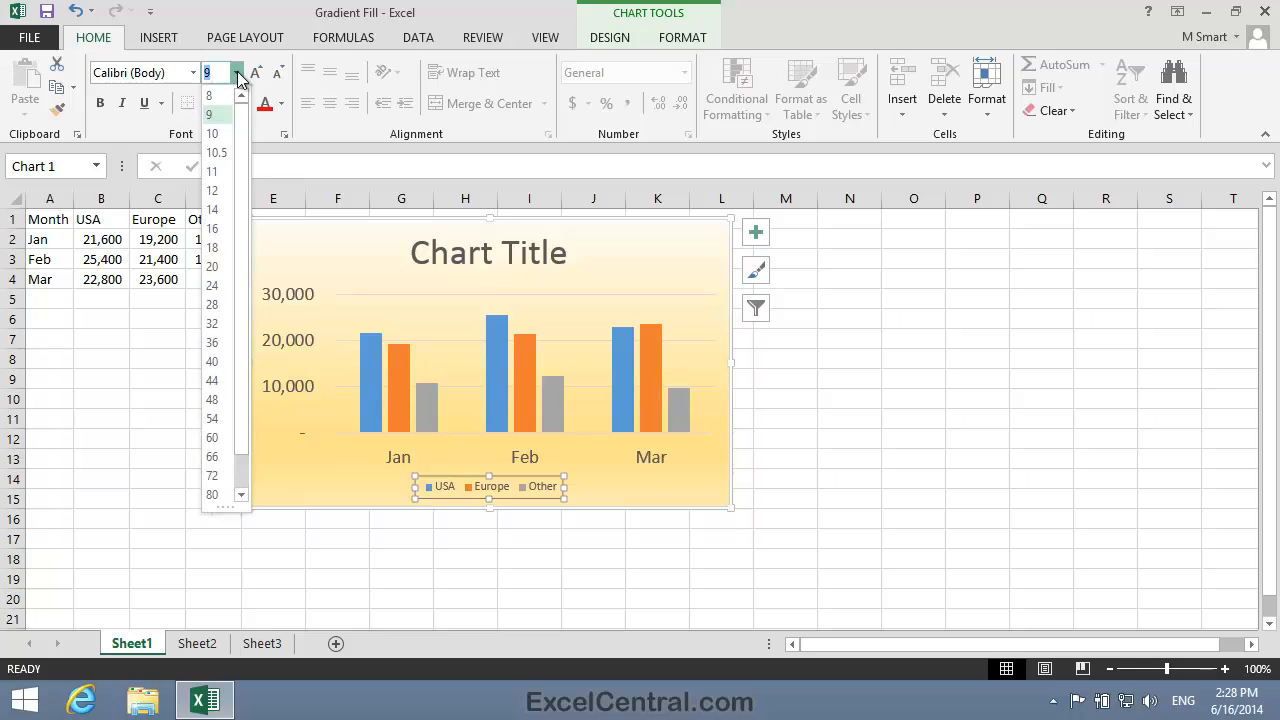
left_click(216, 207)
left_click(962, 488)
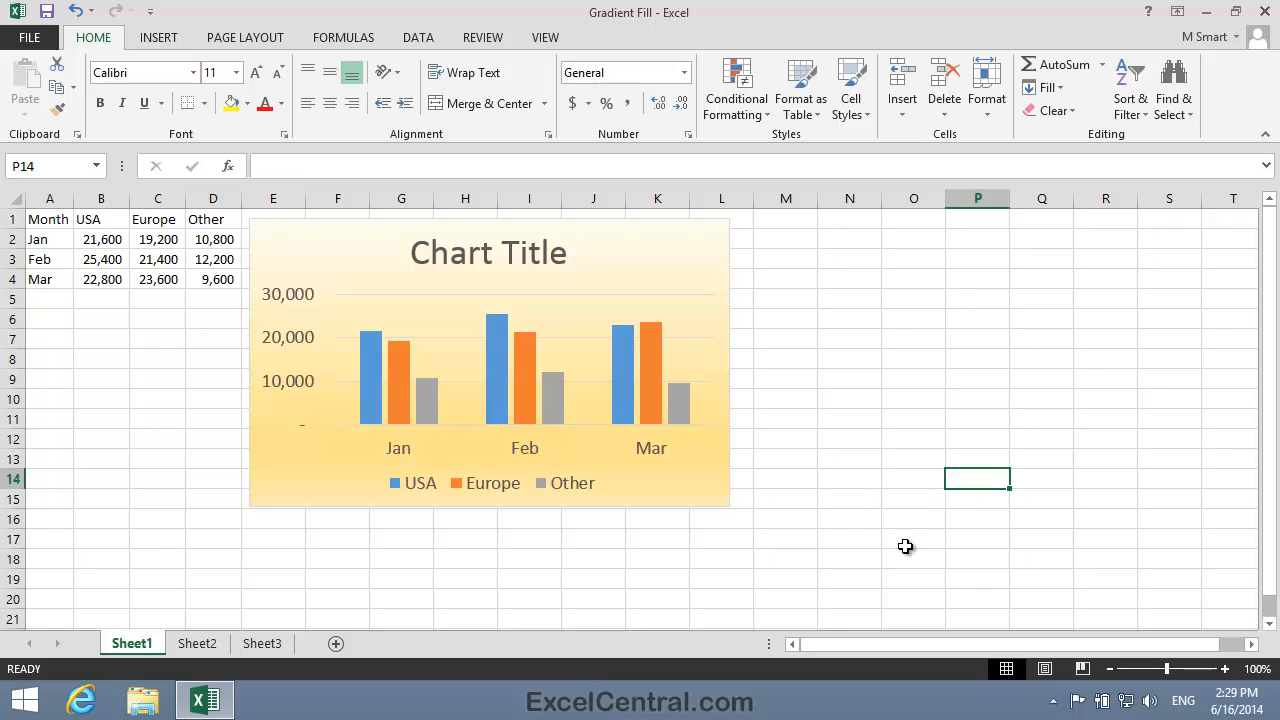
Save the formatted chart as a chart template named PowerPoint Clustered Column in the Charts templates folder.
left_click(710, 494)
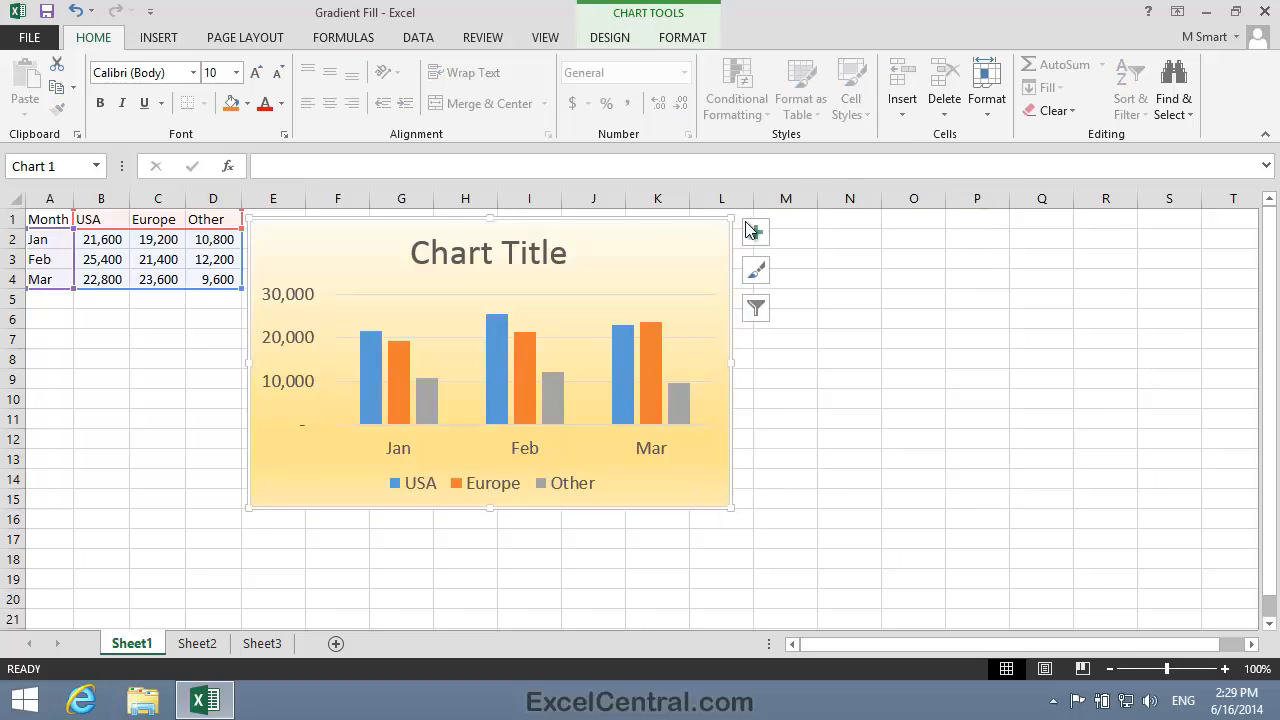
right_click(672, 232)
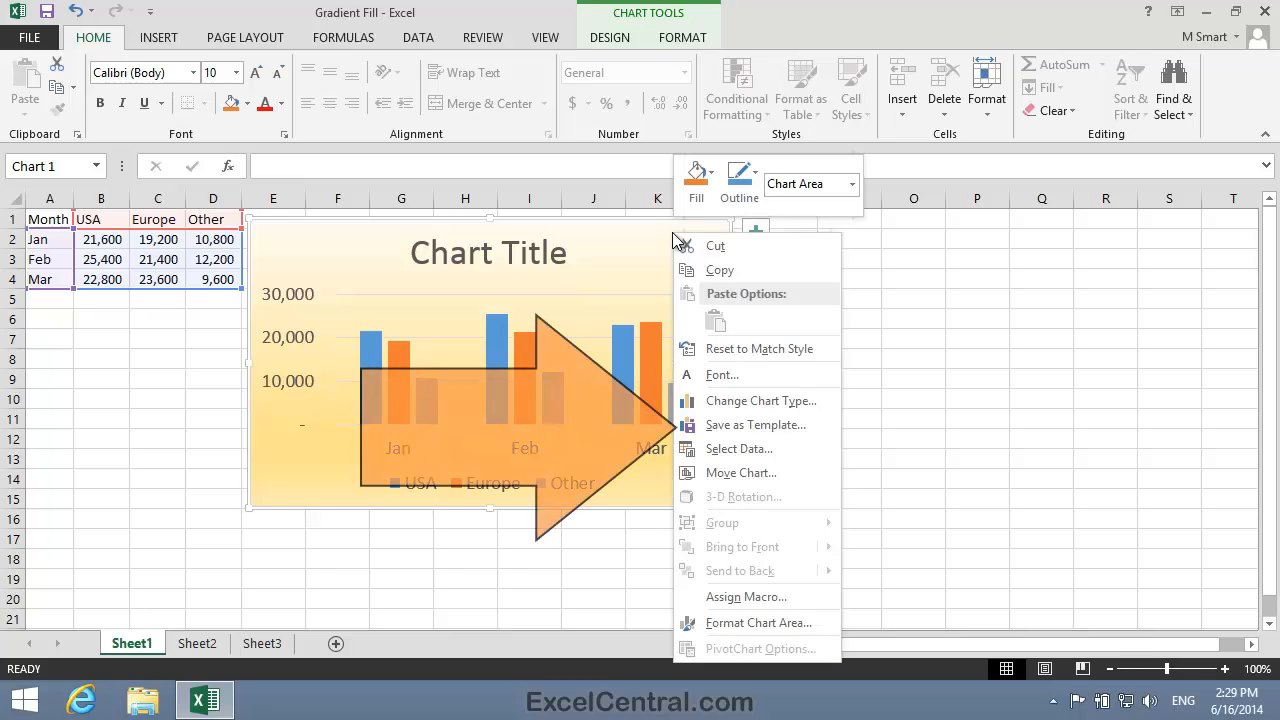
left_click(755, 426)
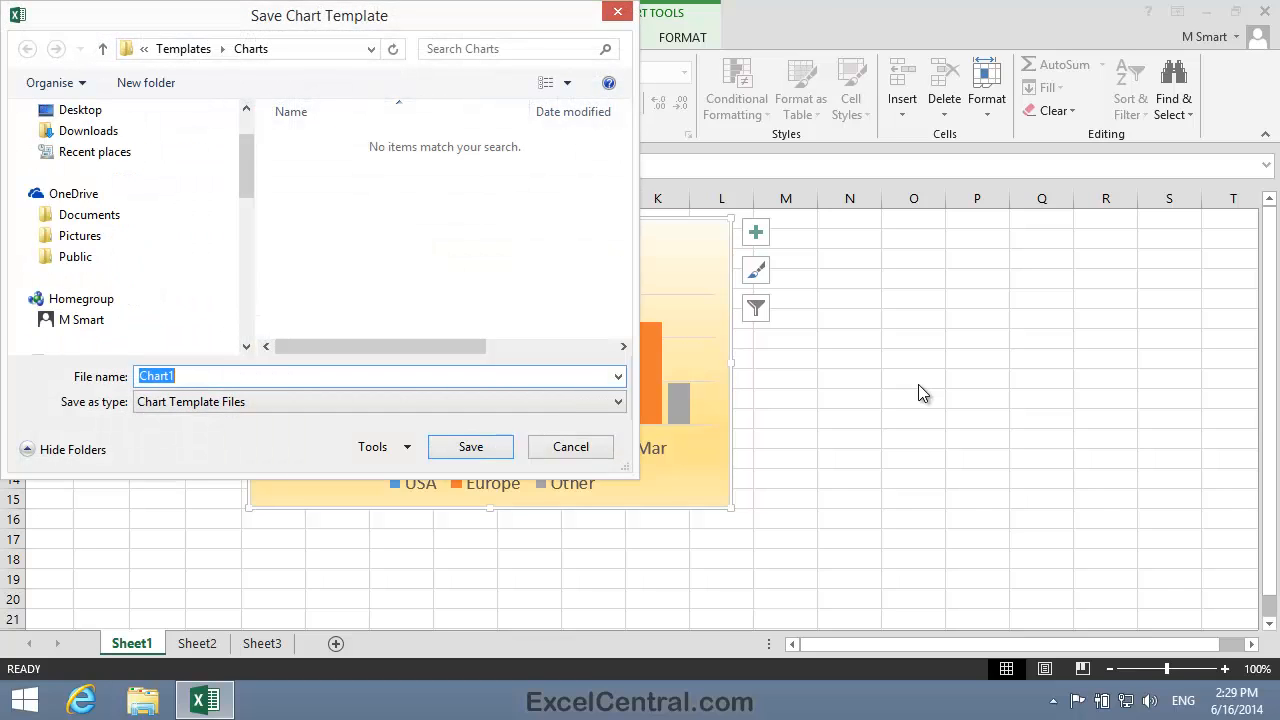
type("PowerPoint Clustered")
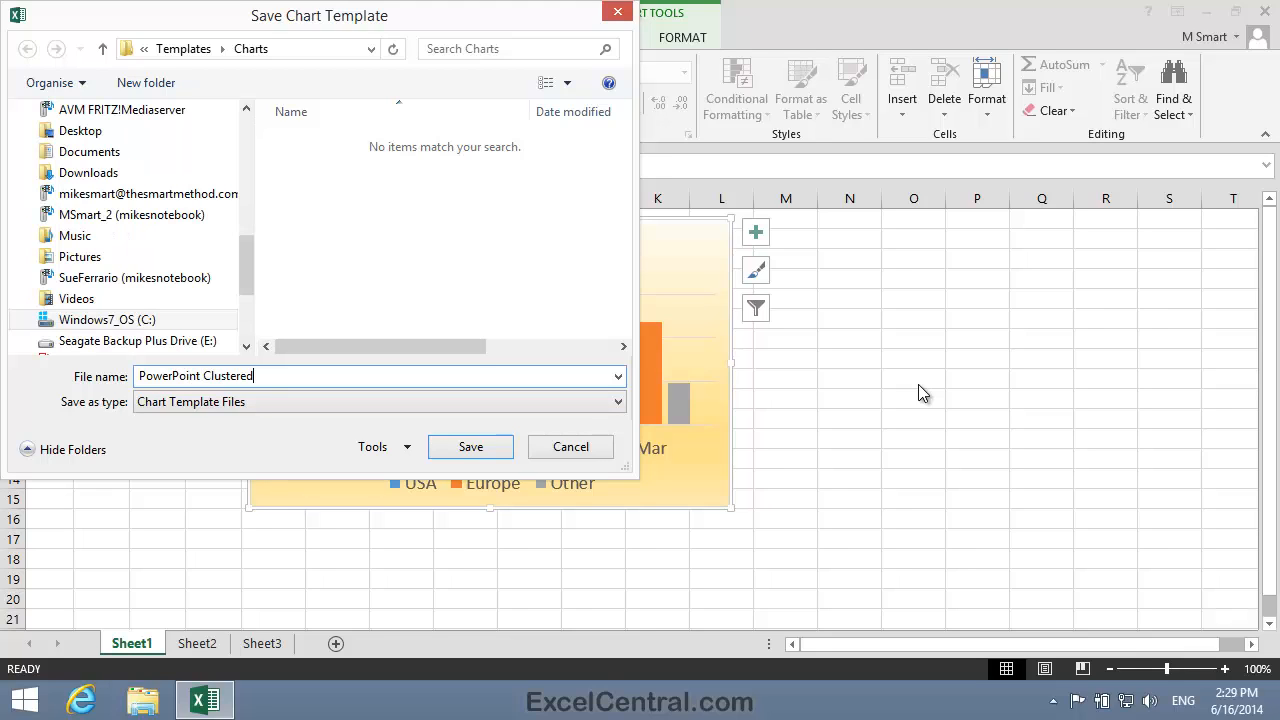
type(" Column")
left_click(470, 449)
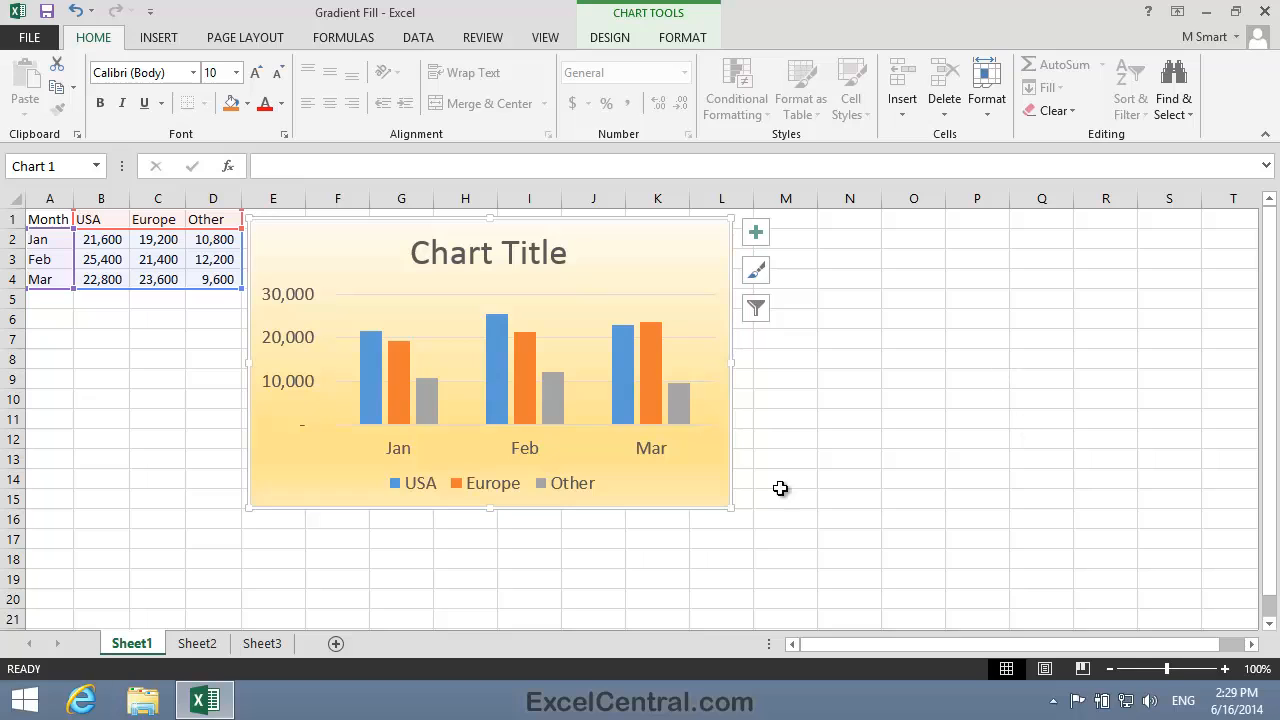
Delete the original chart from Sheet1.
left_click(903, 532)
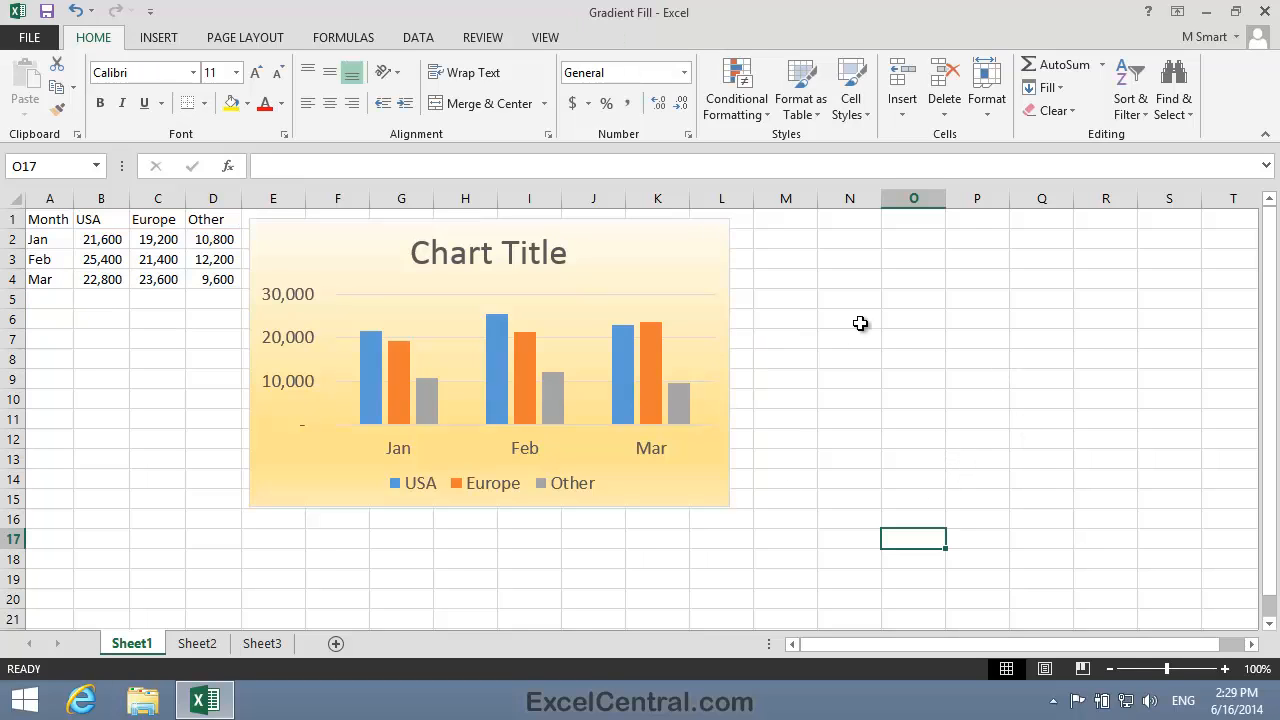
left_click(710, 500)
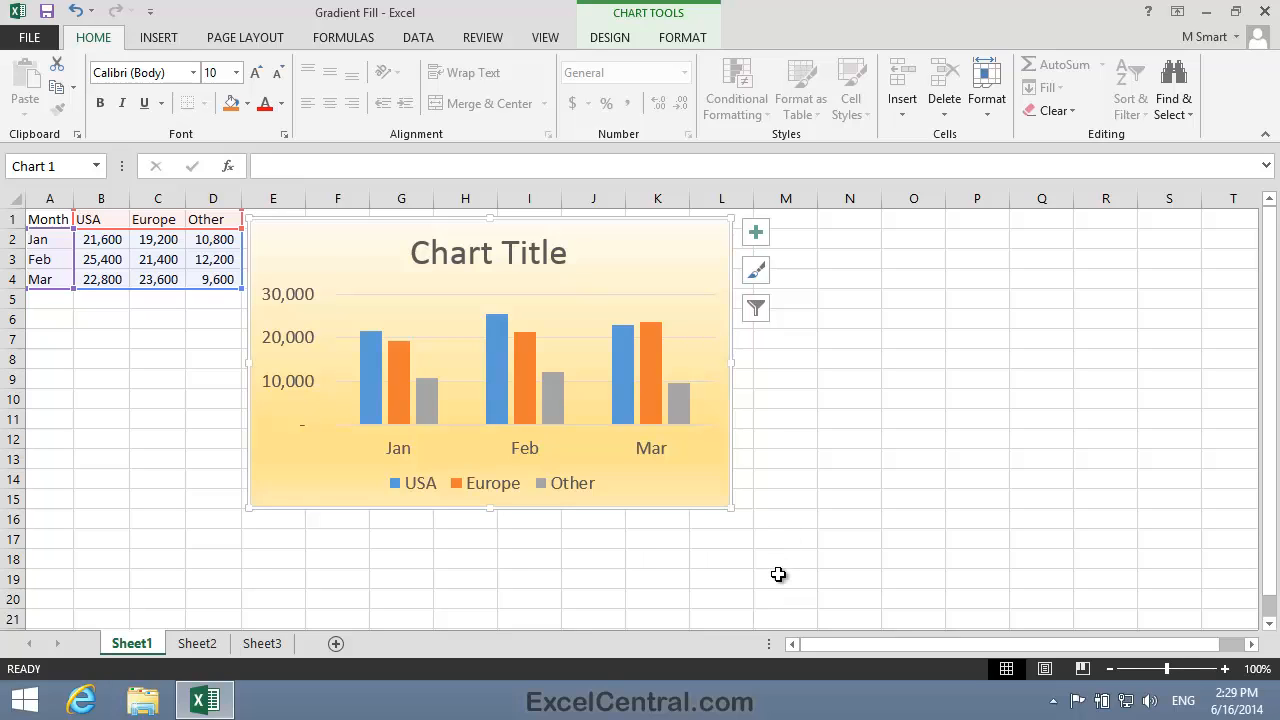
key("Delete")
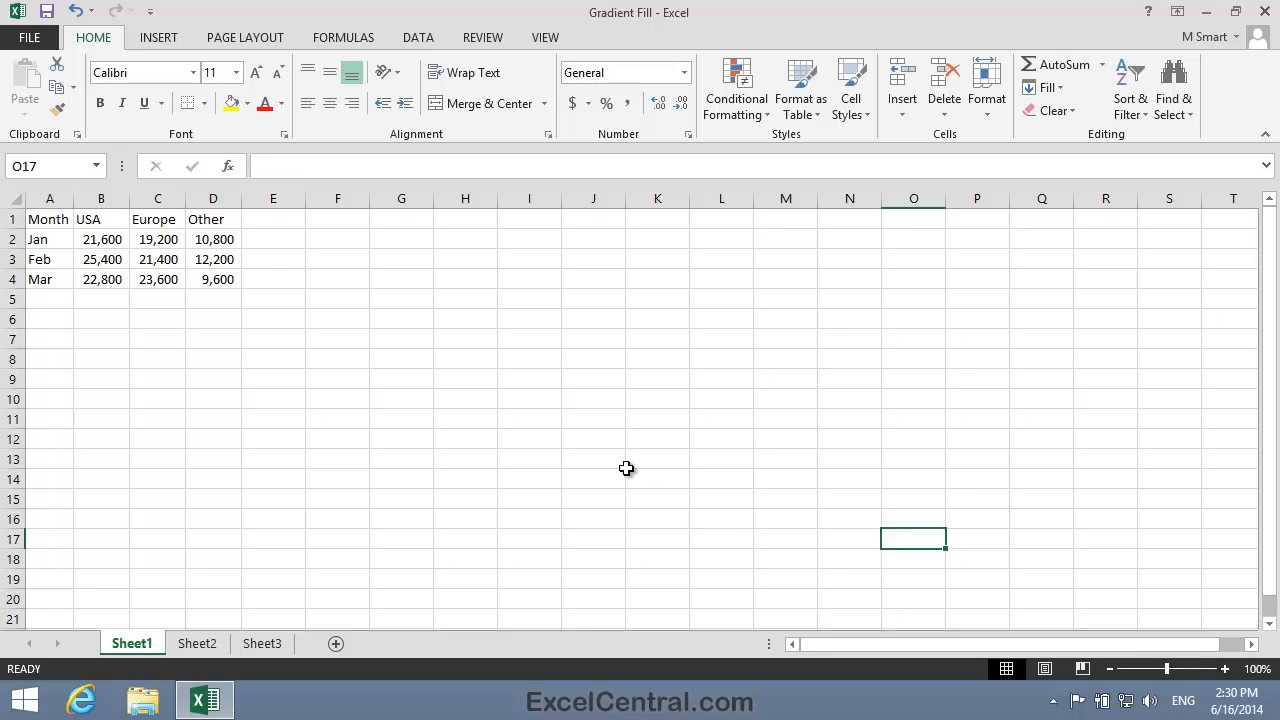
Insert a chart of the monthly USA, Europe and Other data using the saved PowerPoint Clustered Column template.
left_click(152, 256)
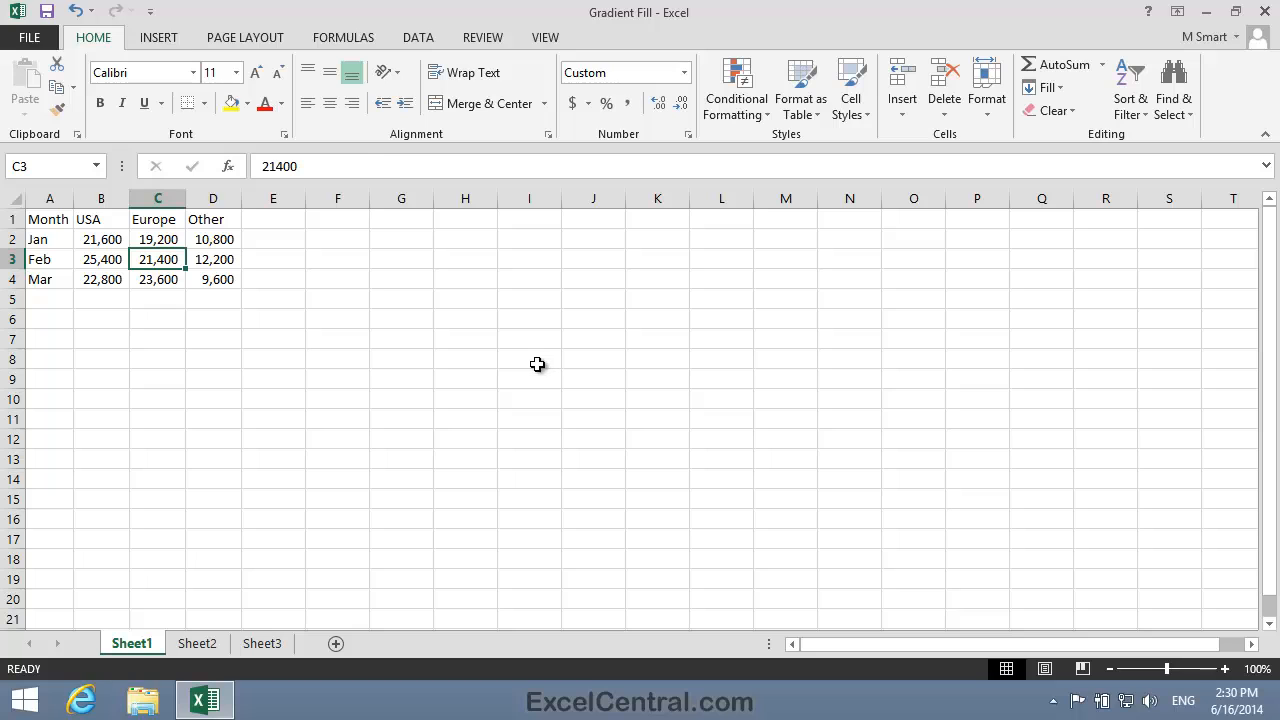
left_click(163, 40)
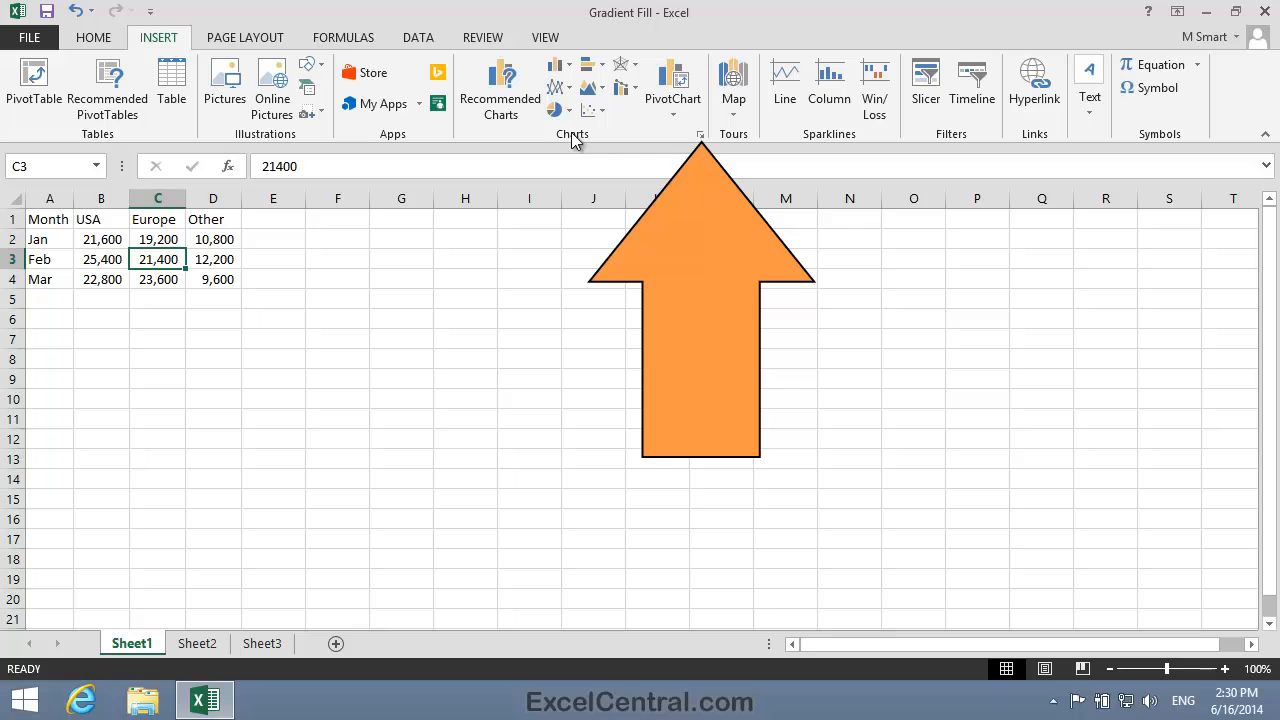
left_click(700, 136)
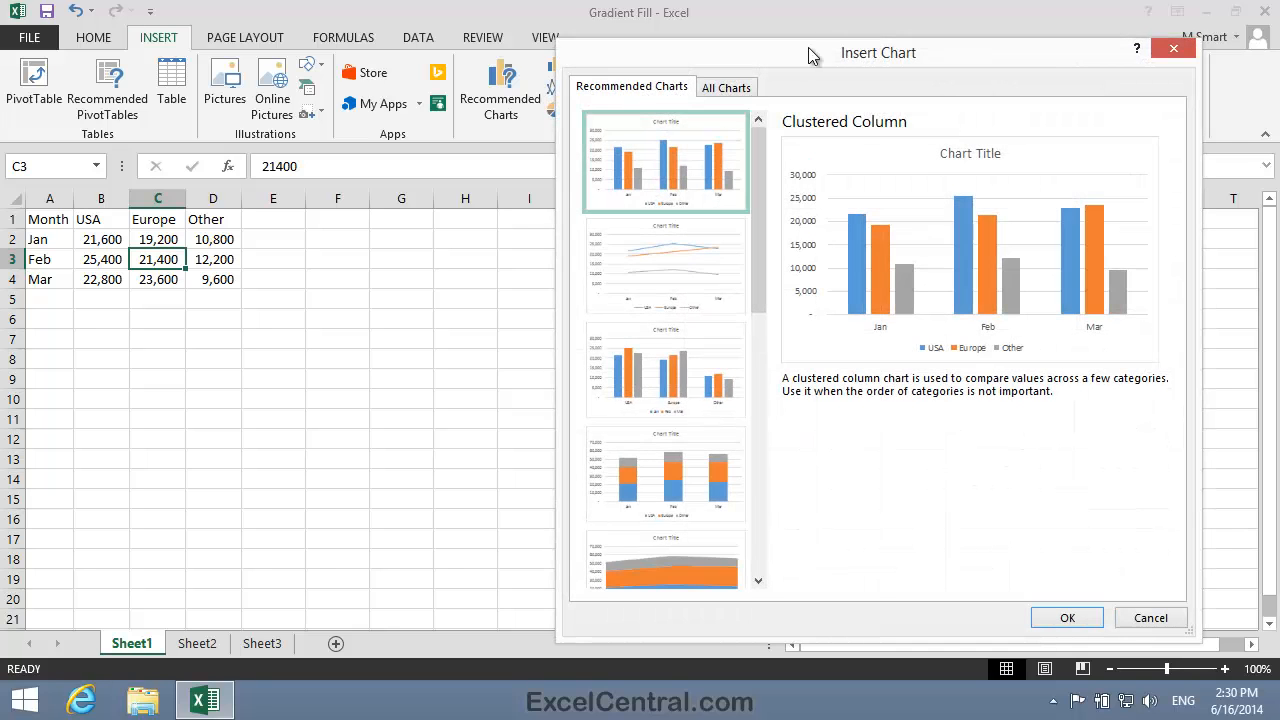
left_click_drag(810, 54, 703, 62)
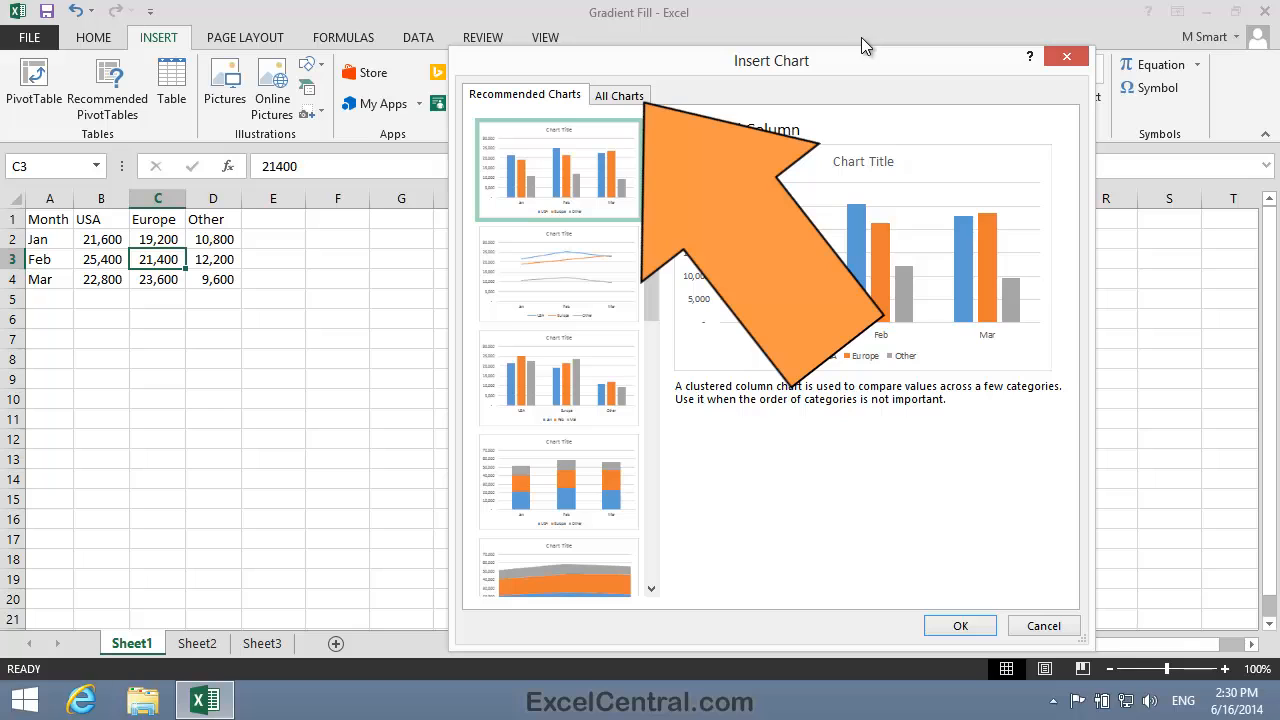
left_click(619, 96)
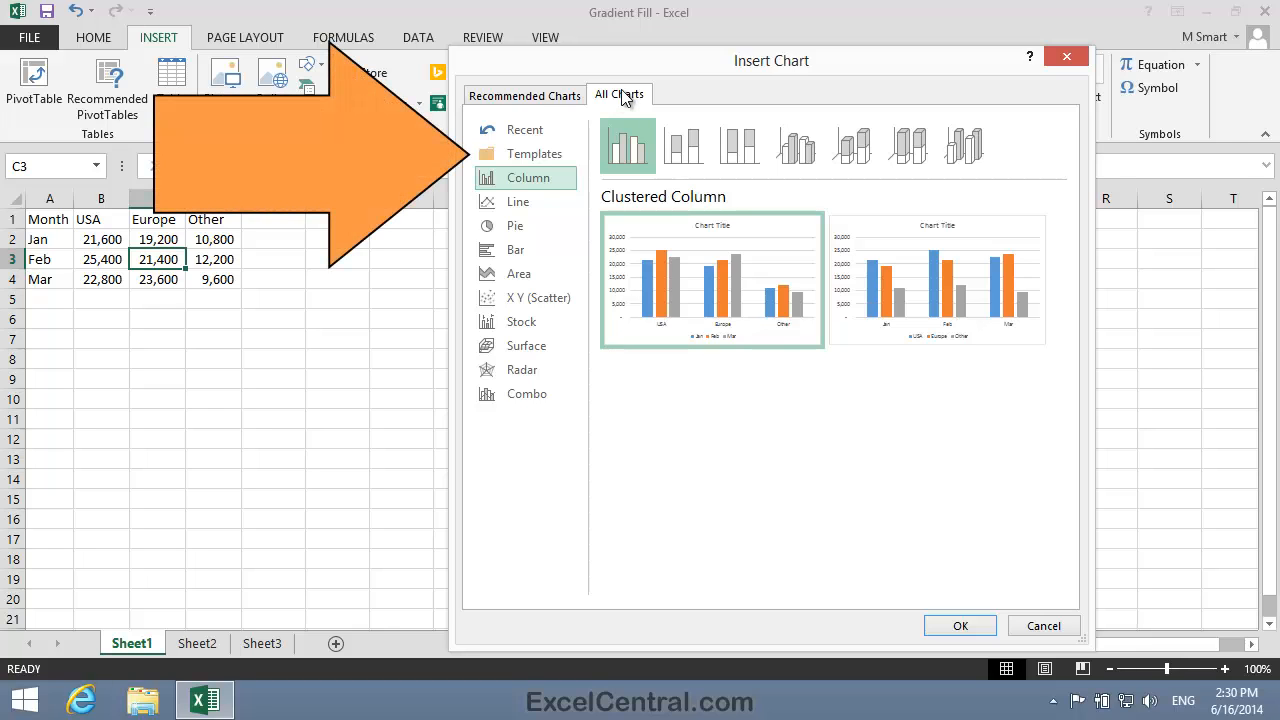
left_click(544, 157)
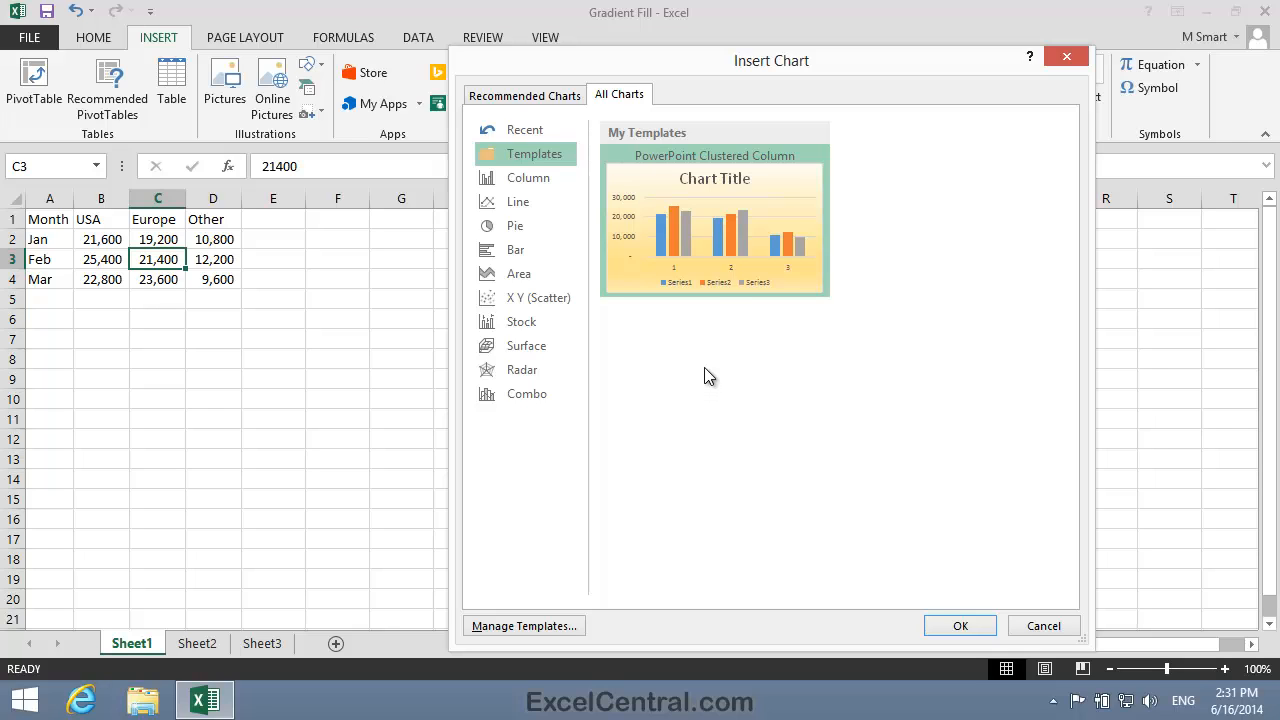
mouse_move(707, 227)
mouse_move(680, 172)
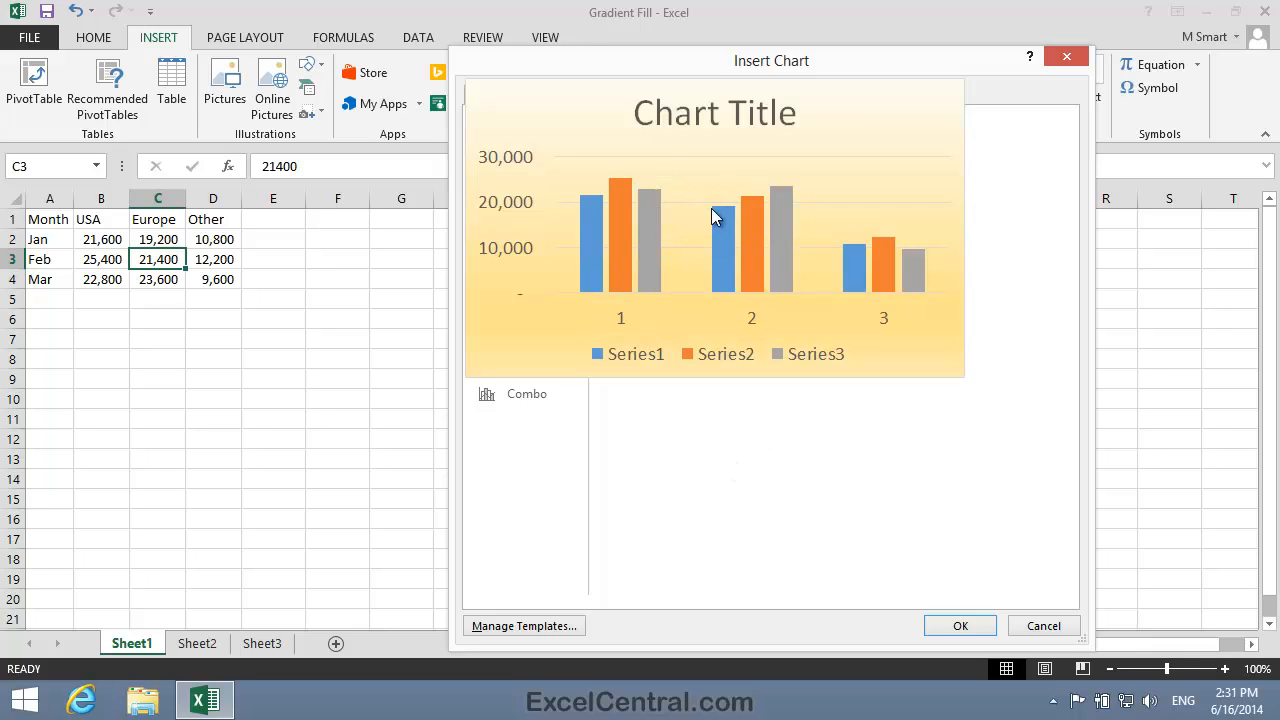
left_click(961, 627)
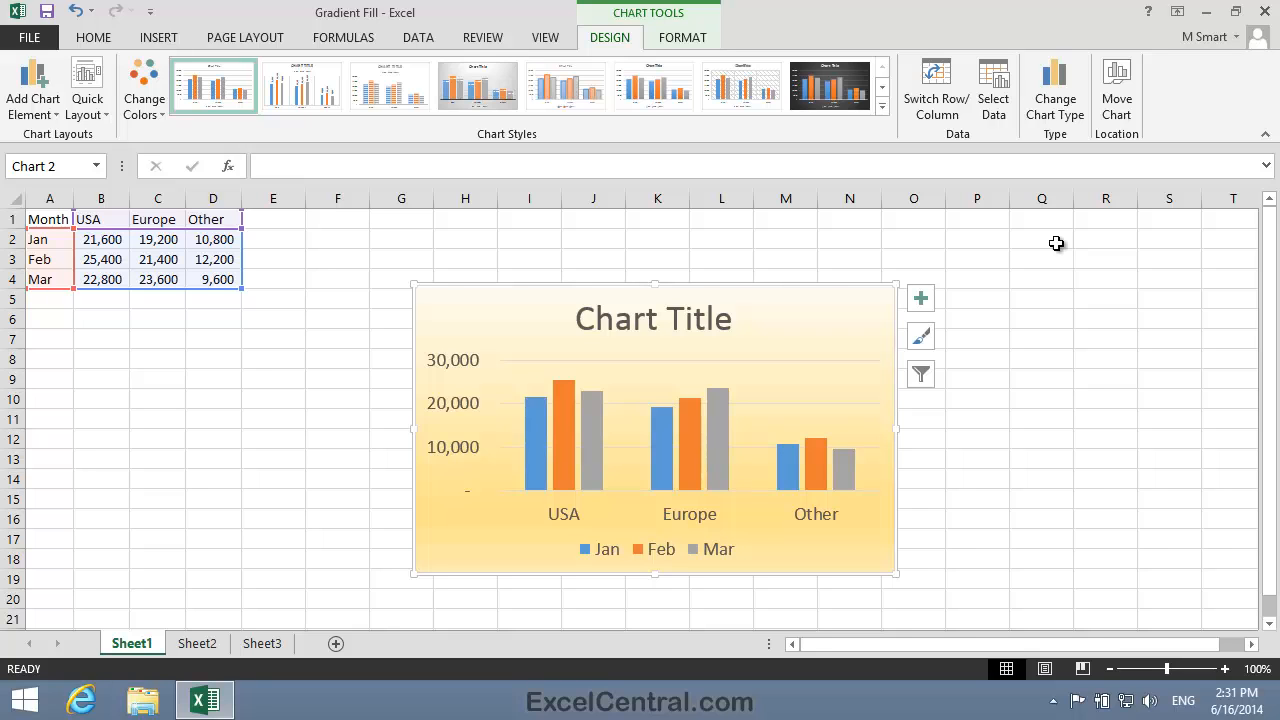
Save the workbook as PowerPoint Template, in Excel Workbook format, in the Excel 2013 Essential Skills folder.
left_click(24, 37)
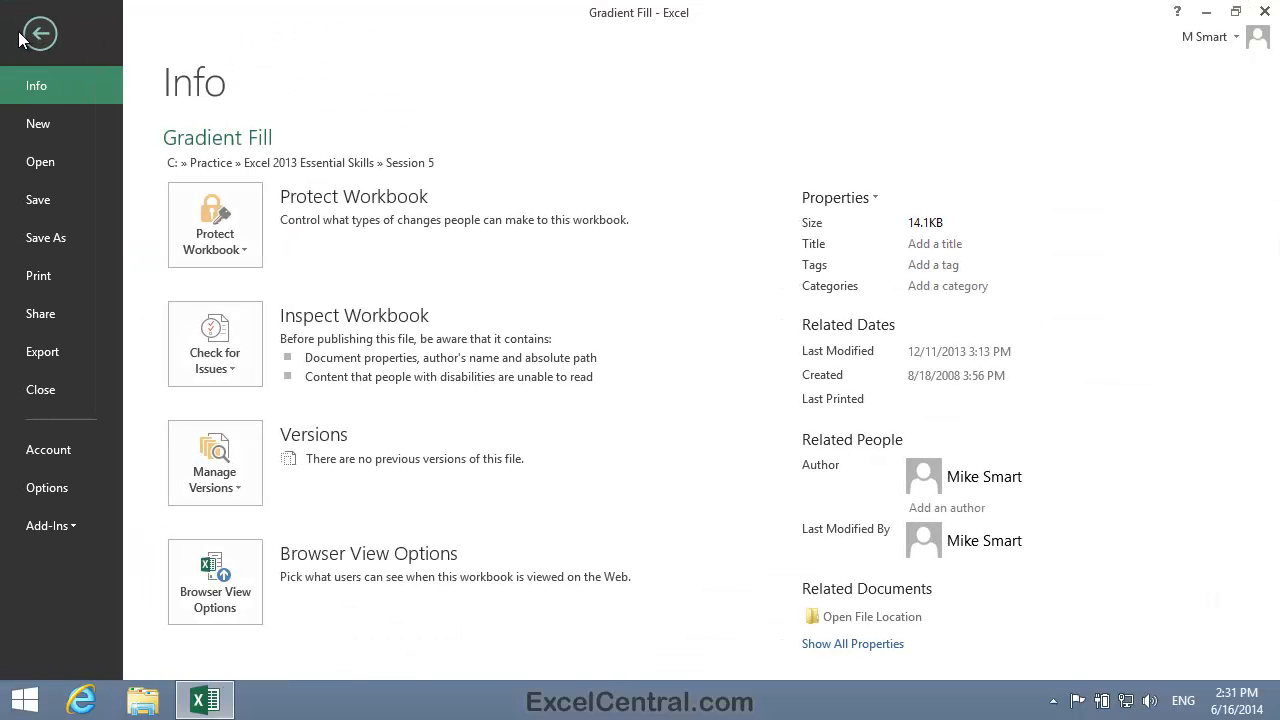
left_click(62, 242)
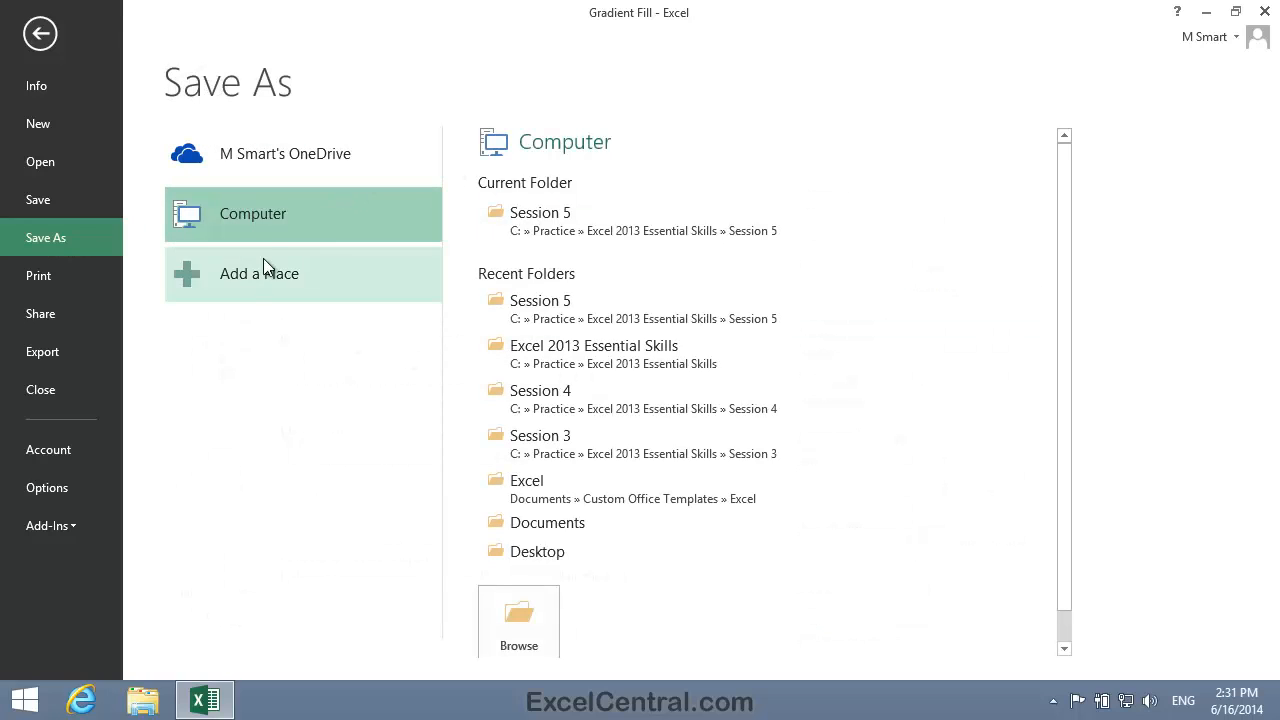
left_click(546, 228)
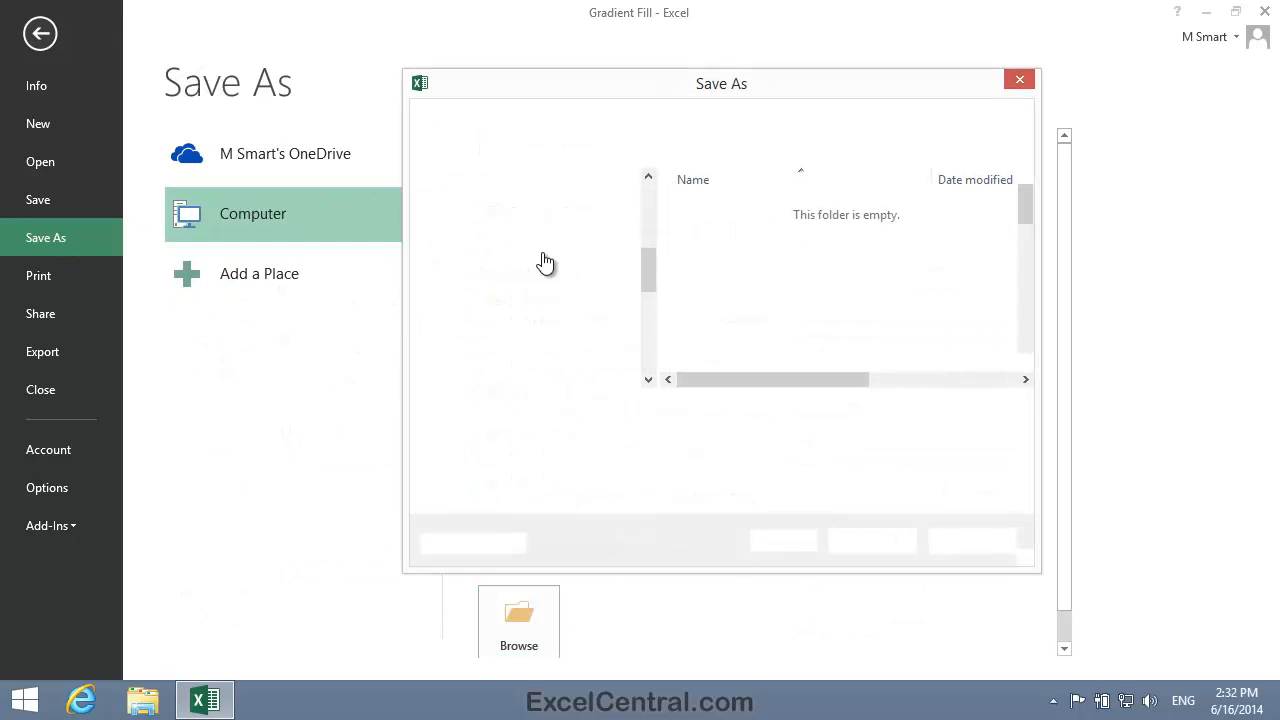
type("PowerPoint Template")
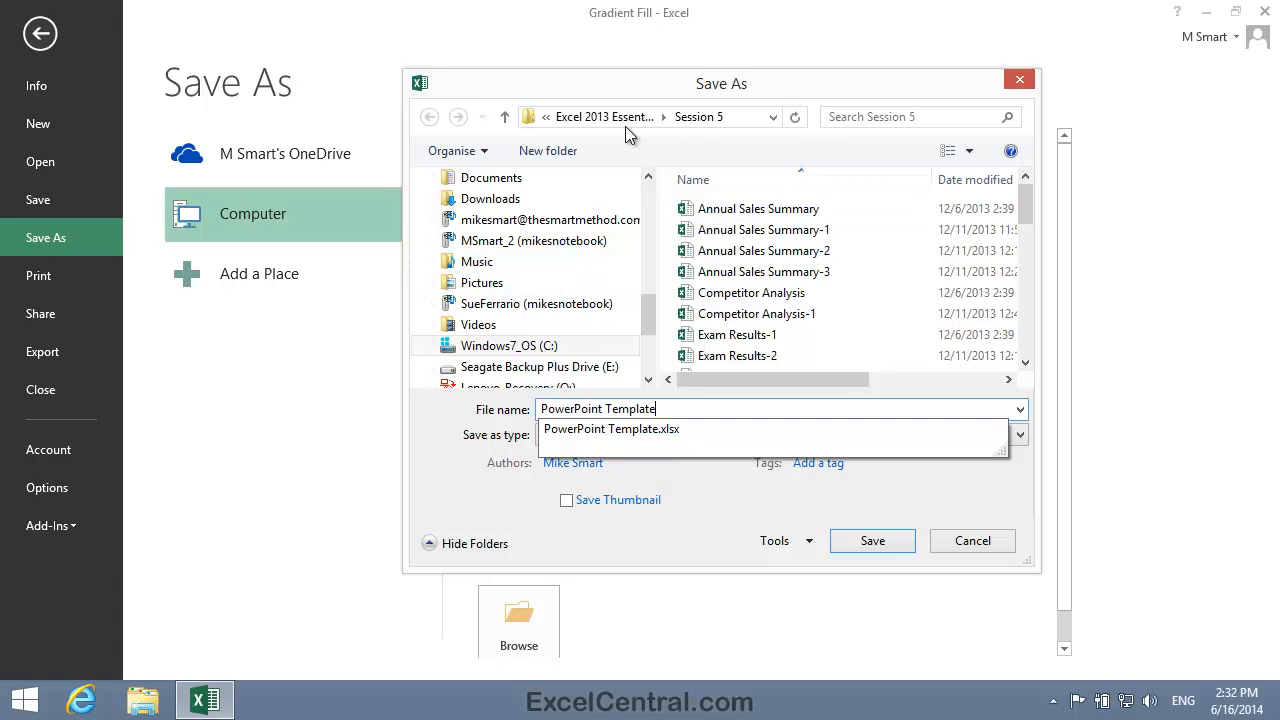
left_click(589, 116)
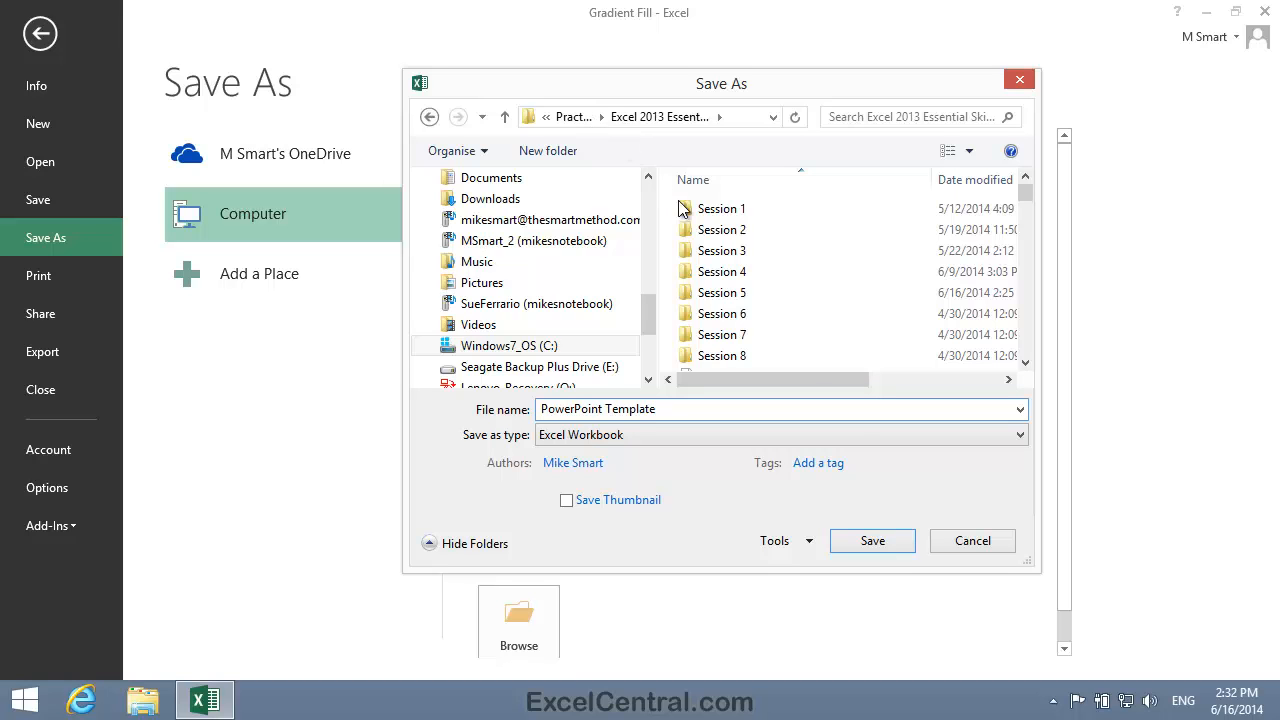
left_click(871, 543)
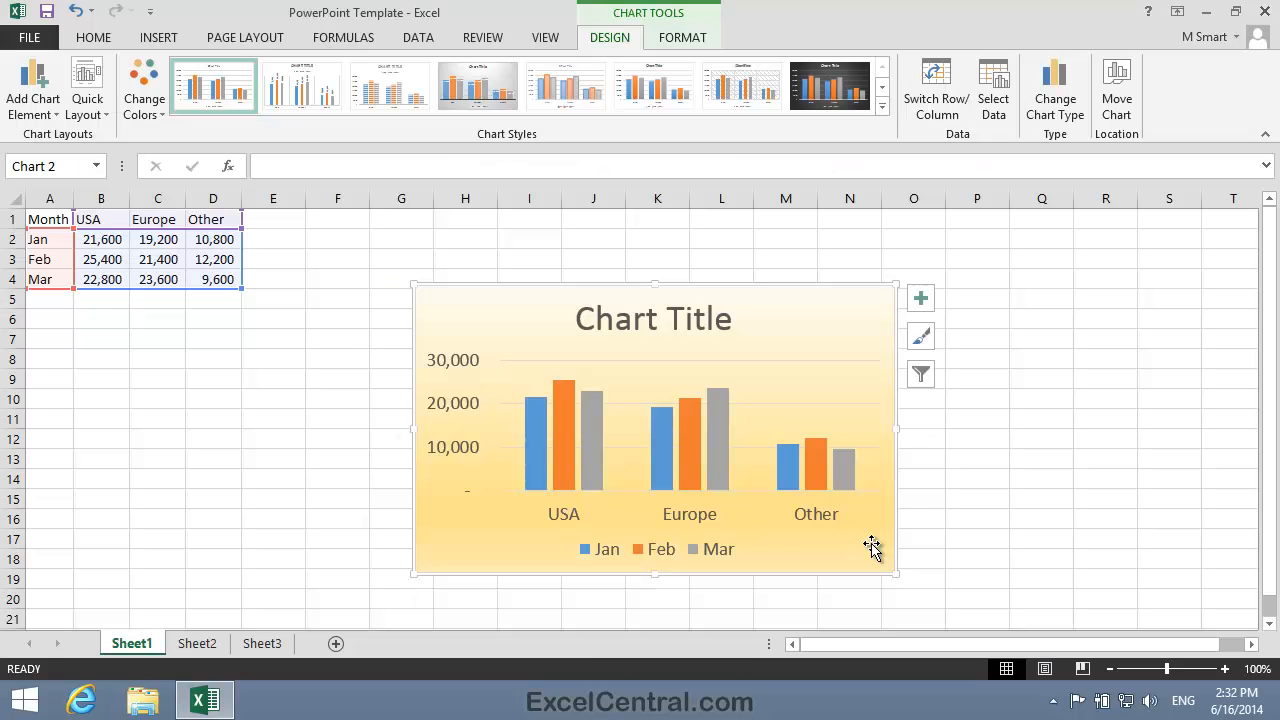